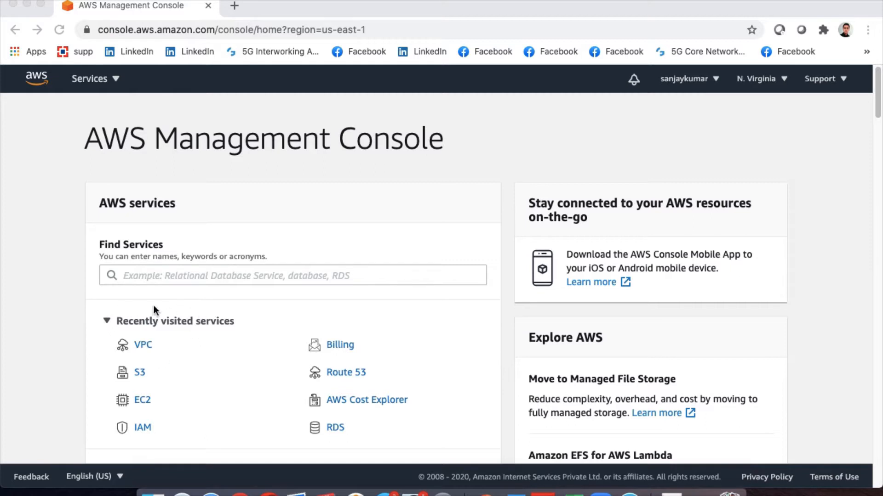
Open the VPC service from Networking & Content Delivery in the full list of AWS services.
click(145, 277)
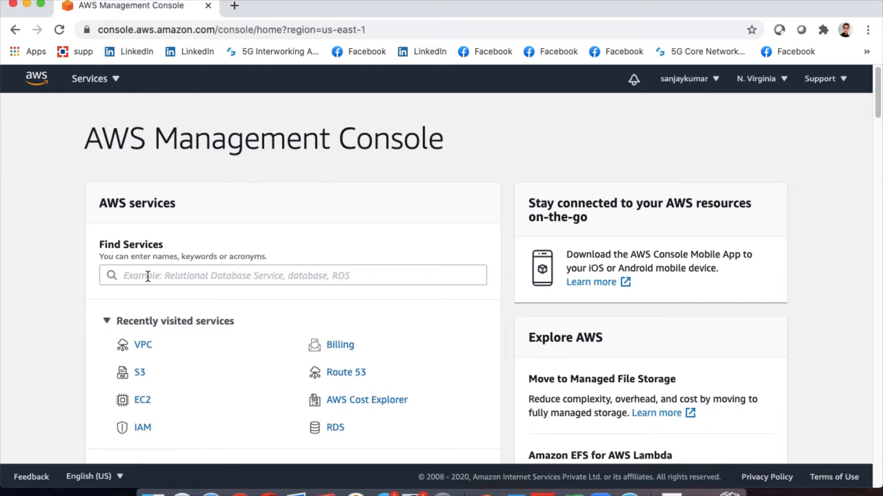
click(148, 276)
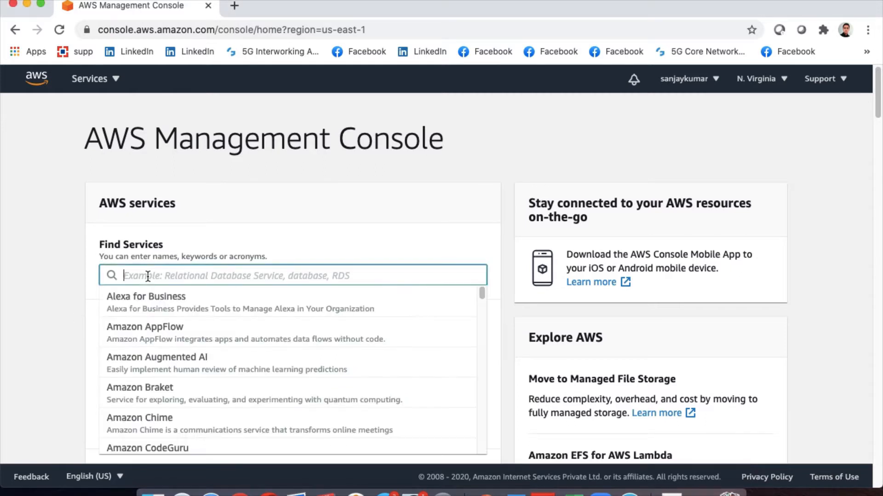
click(51, 260)
click(105, 81)
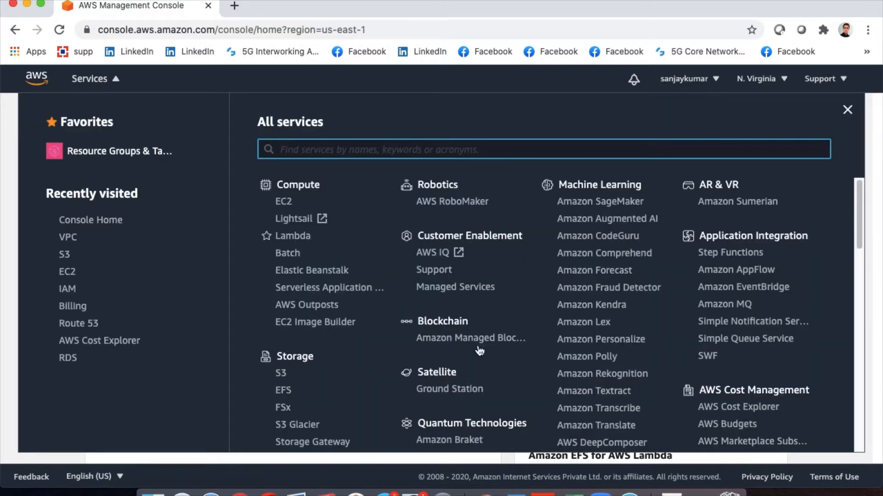
scroll(478, 348, down, 10)
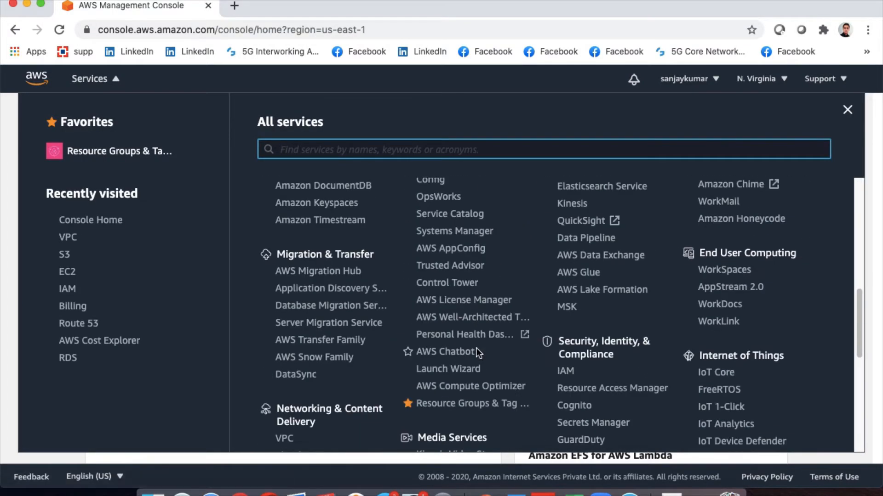
scroll(476, 348, down, 5)
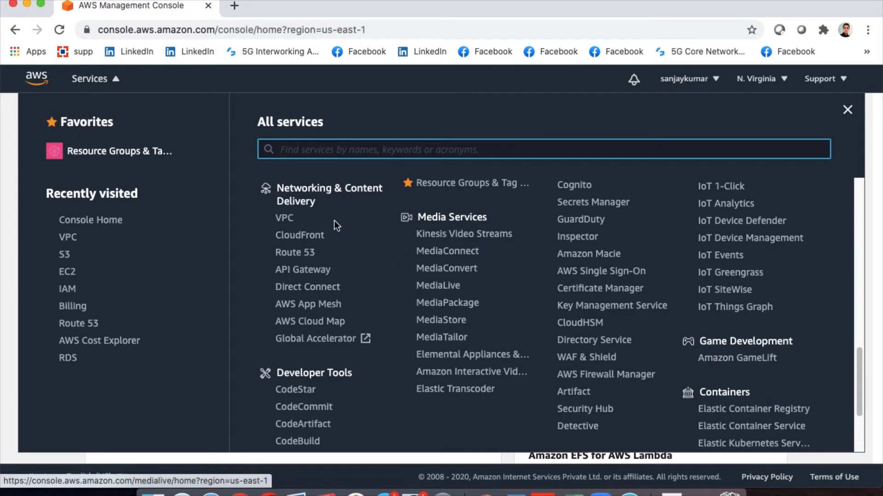
click(286, 220)
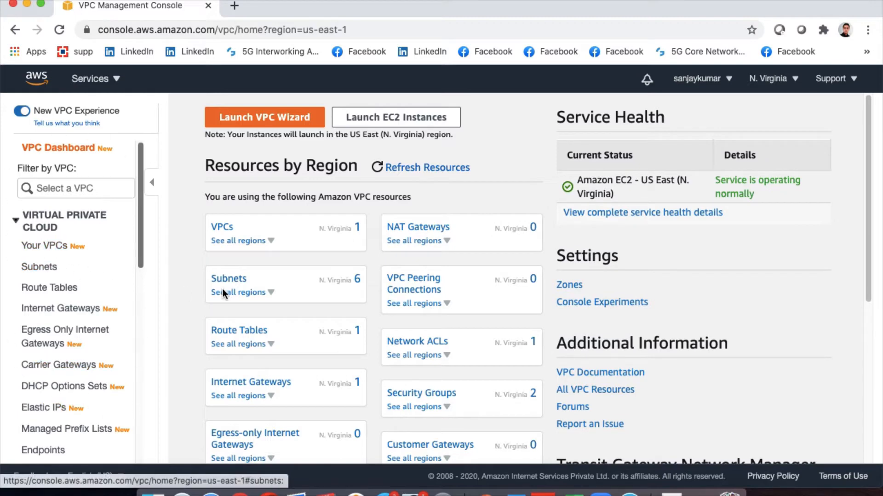
Review the existing VPC resources: VPCs per region, subnets, the main route table's routes and the internet gateway.
click(258, 241)
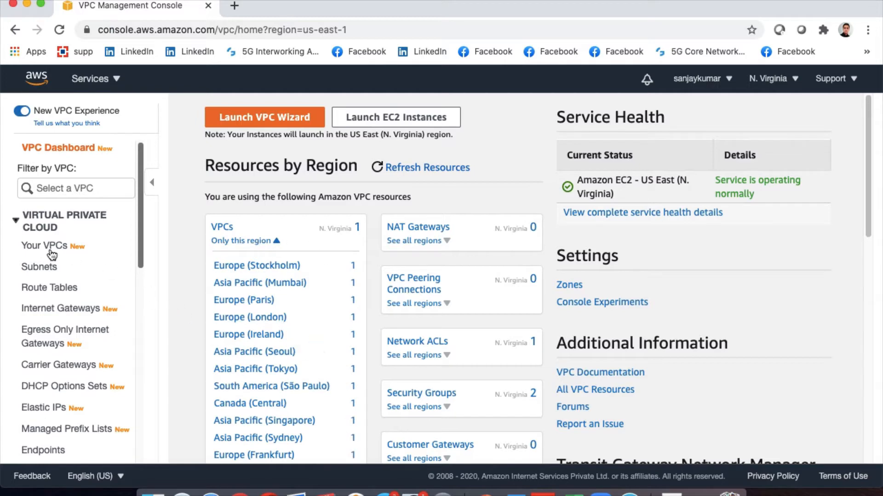
click(30, 247)
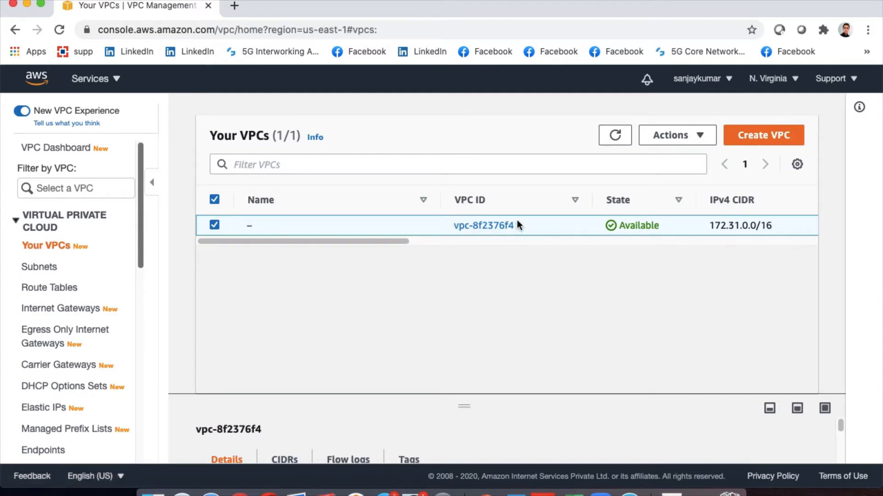
click(42, 268)
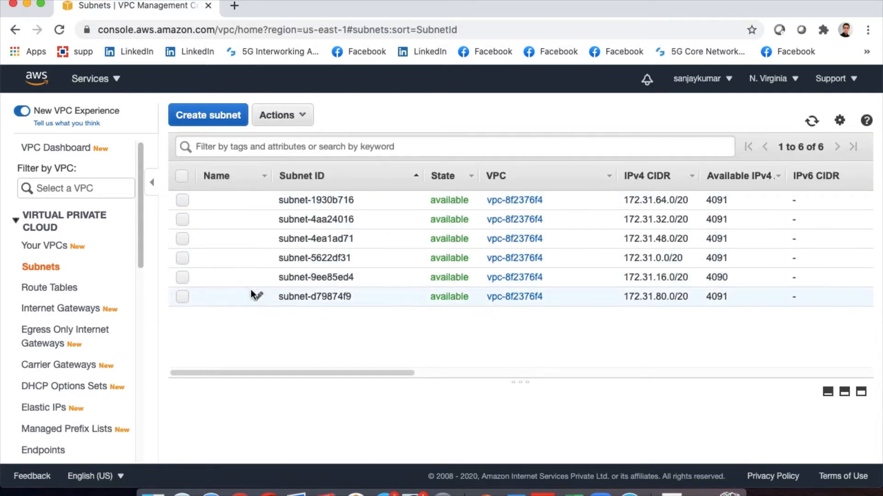
click(32, 290)
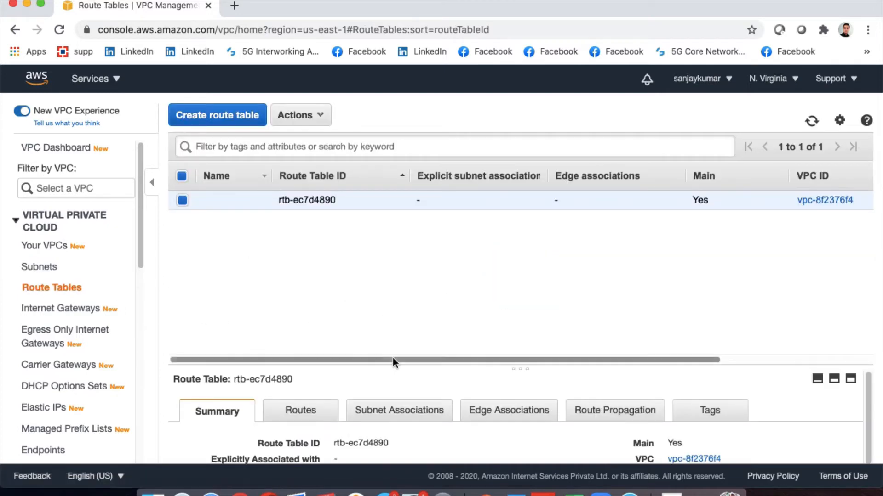
click(299, 414)
scroll(394, 425, down, 3)
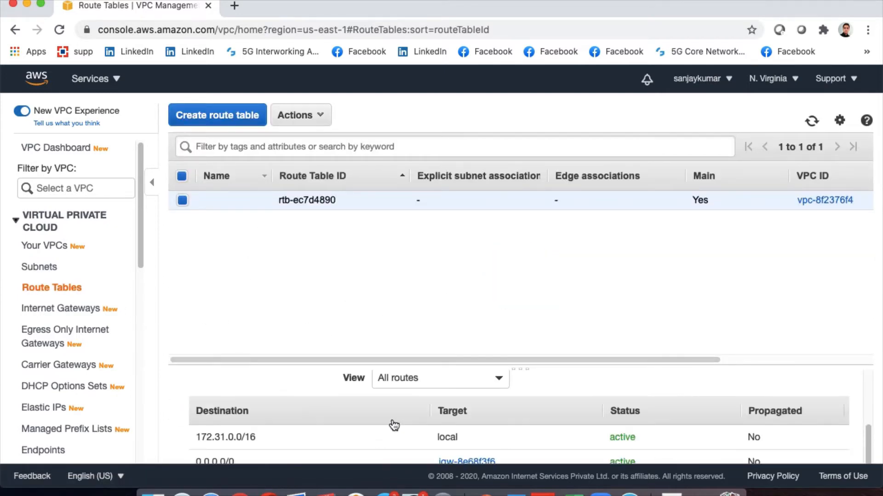
click(64, 308)
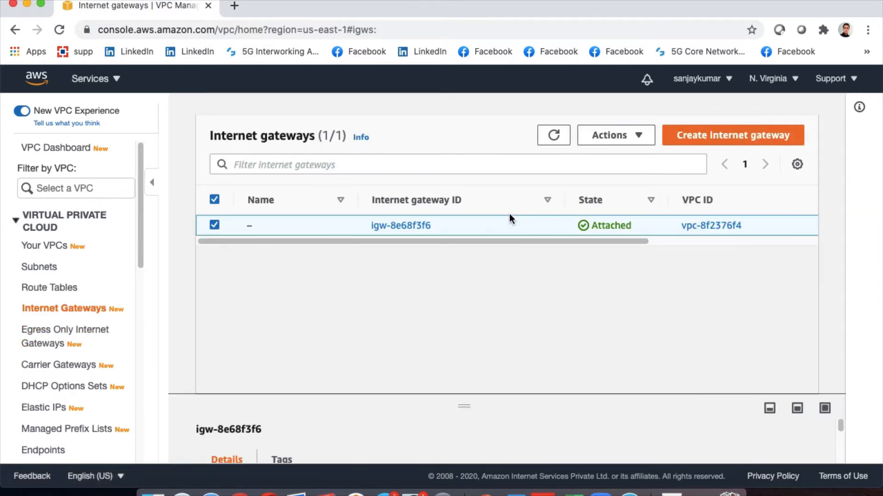
drag(137, 233, 136, 300)
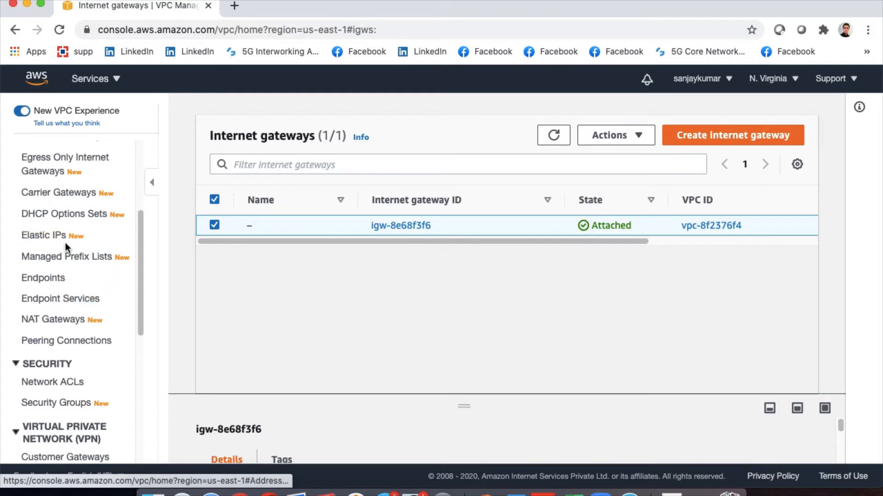
drag(142, 248, 141, 269)
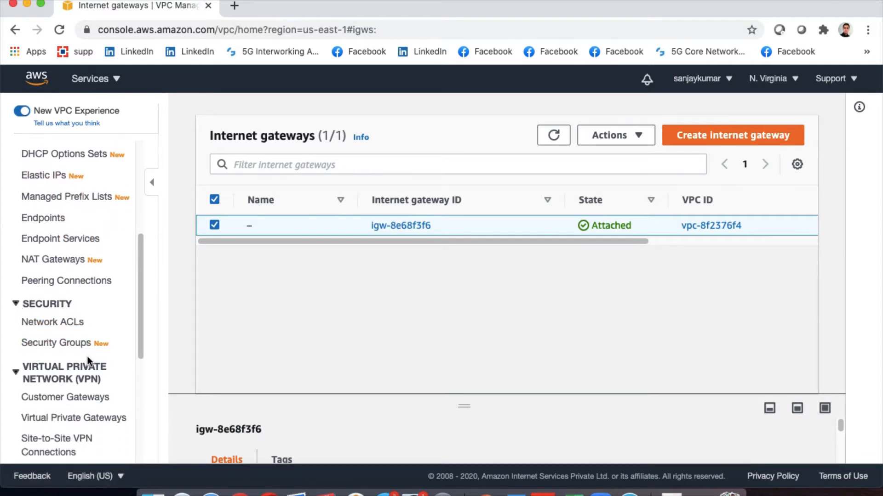
drag(139, 315, 145, 180)
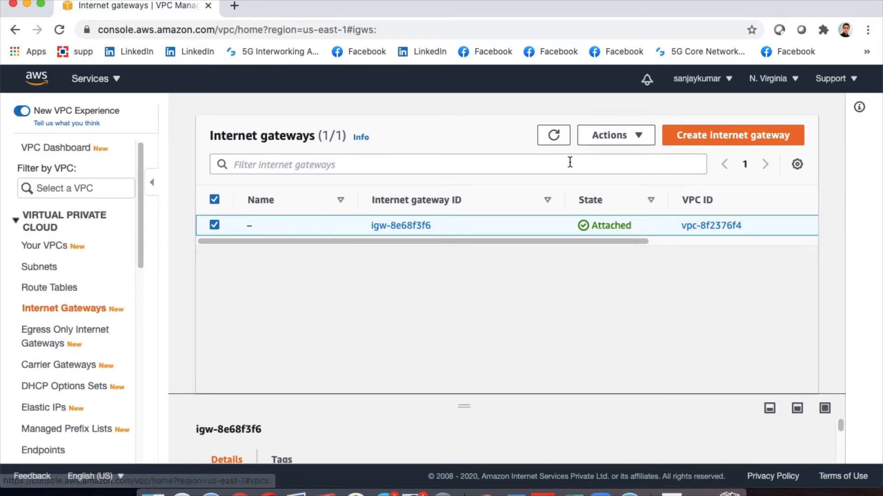
Start a new VPC with the name tag ctg-myvpc and the IPv4 CIDR block 10.0.0.0/16.
click(37, 248)
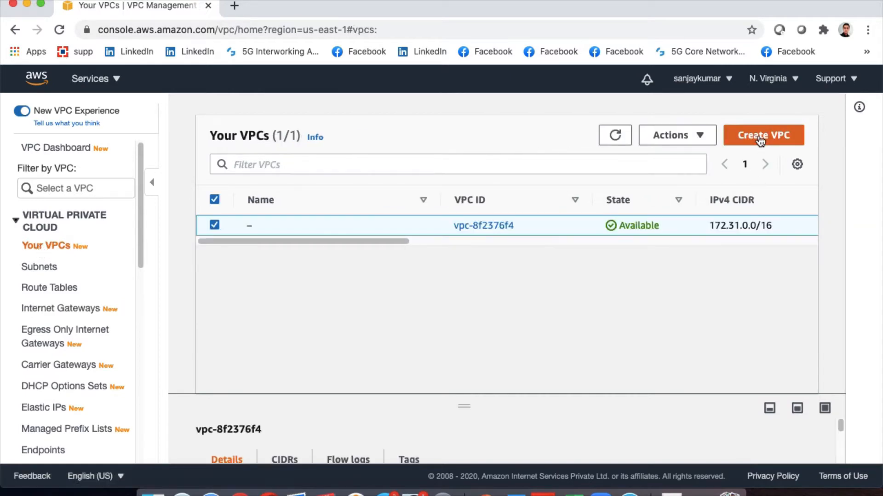
click(759, 136)
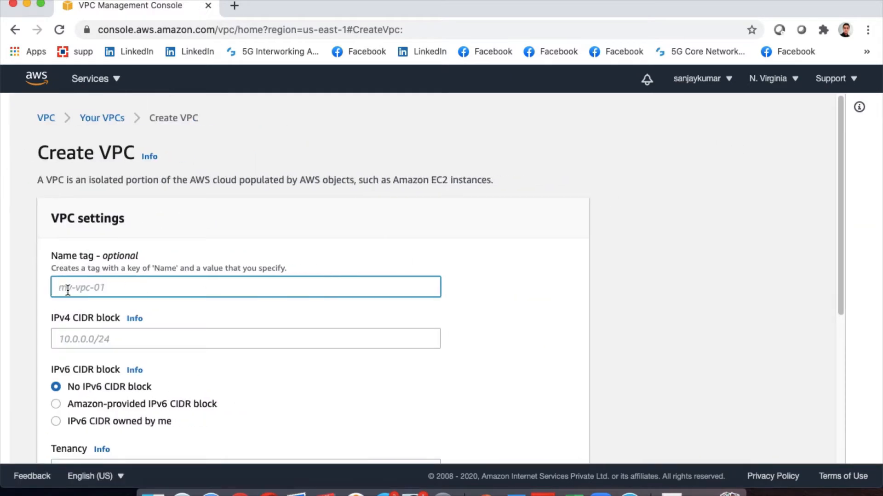
text(ctg-myvp)
key(BackSpace)
key(BackSpace)
text(vp)
click(160, 333)
text(10.0.0.0/16)
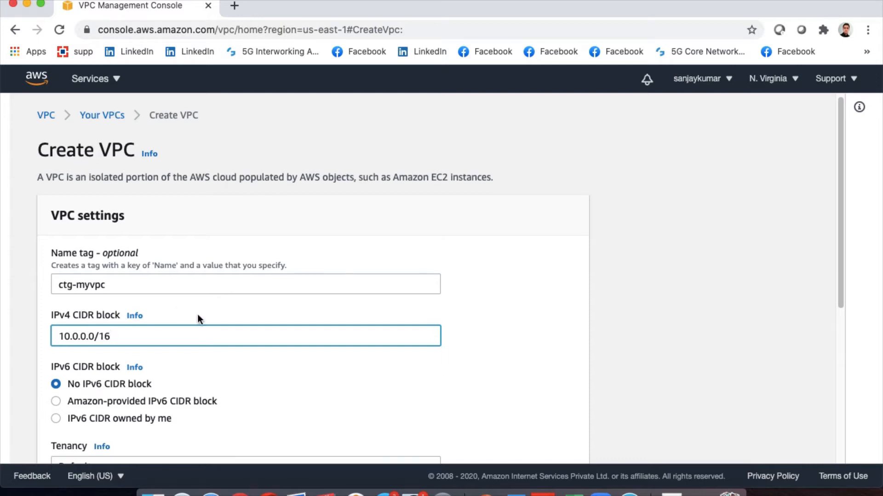
Create the VPC with no IPv6 CIDR block, Default tenancy and only the Name tag.
scroll(198, 321, down, 5)
scroll(138, 239, up, 2)
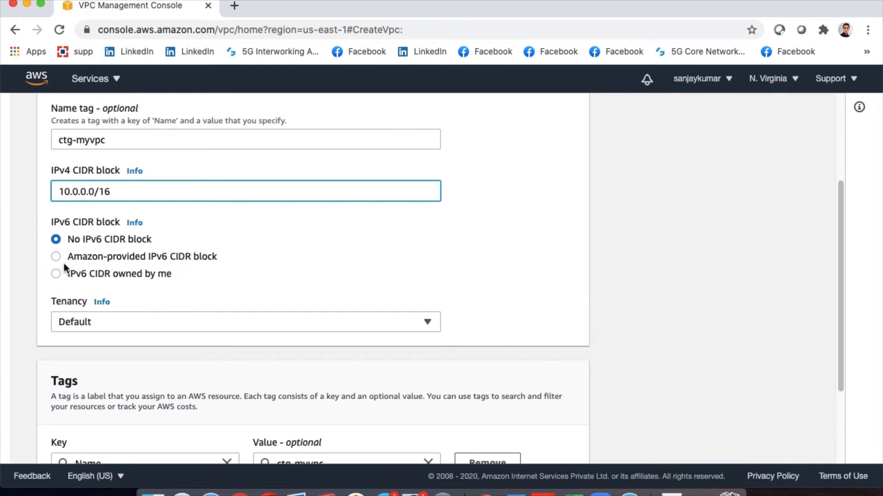
click(128, 282)
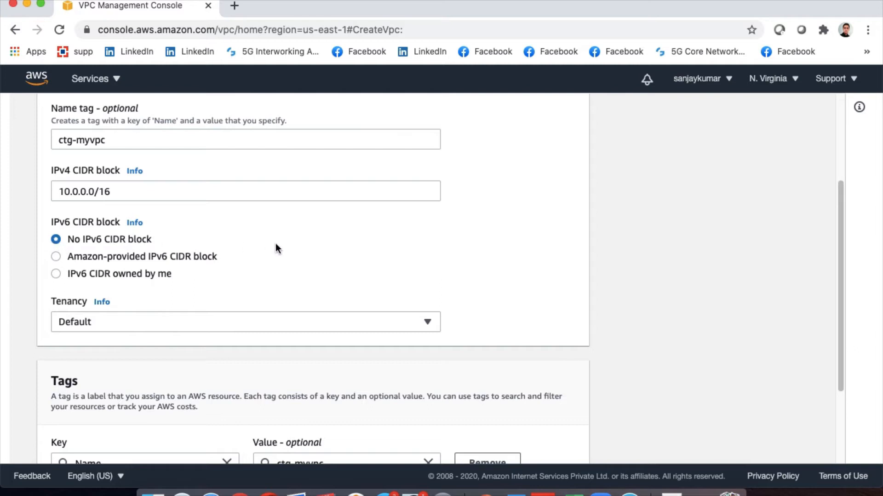
scroll(263, 246, down, 1)
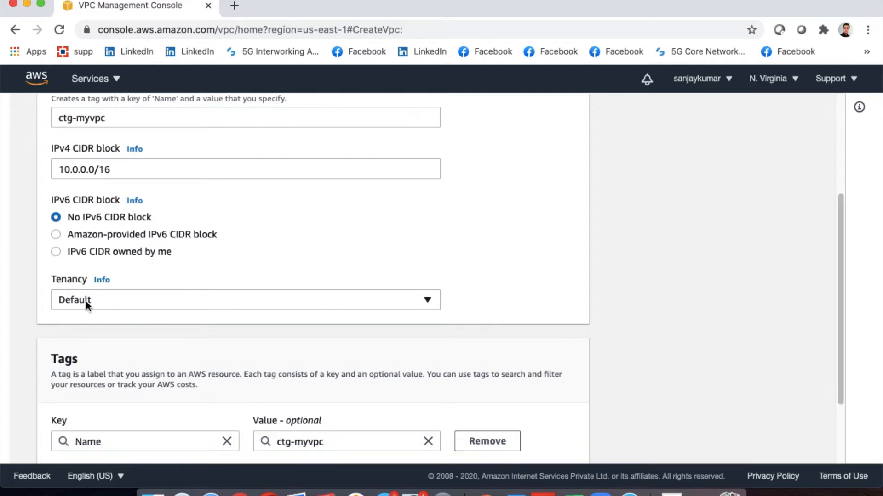
click(89, 301)
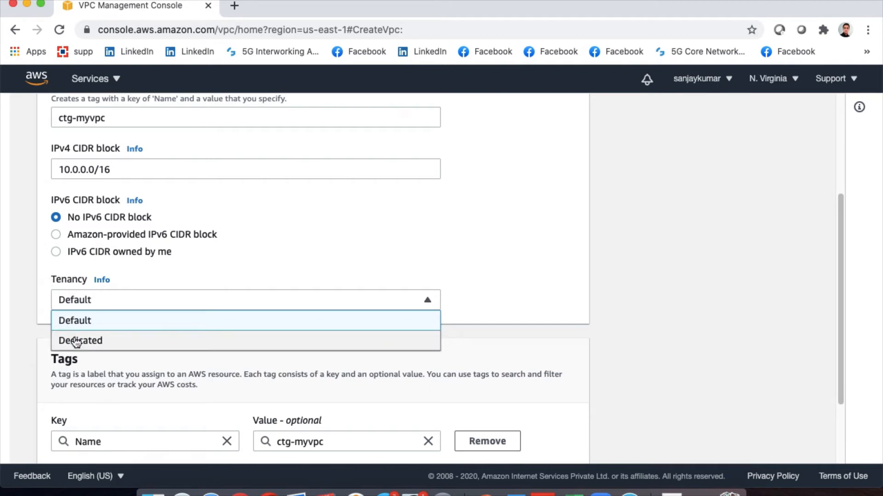
click(285, 256)
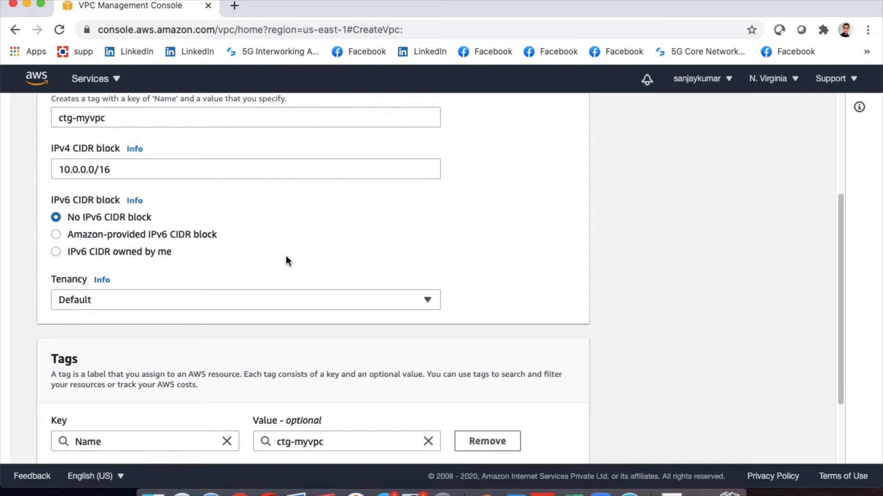
scroll(286, 258, down, 3)
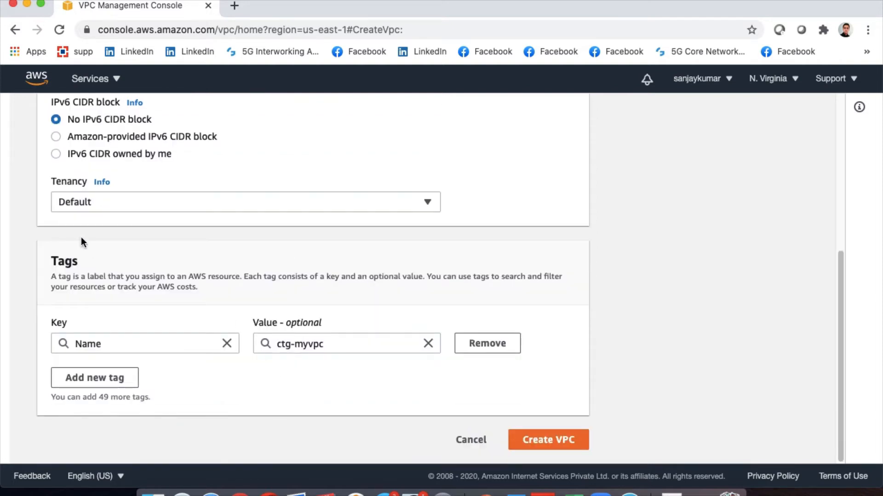
click(561, 447)
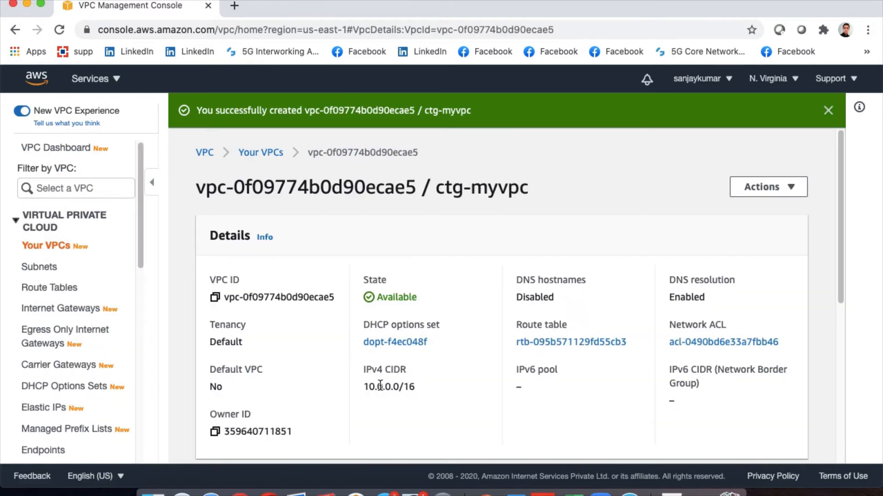
Check the VPC list, subnets and route tables for entries belonging to ctg-myvpc.
click(52, 248)
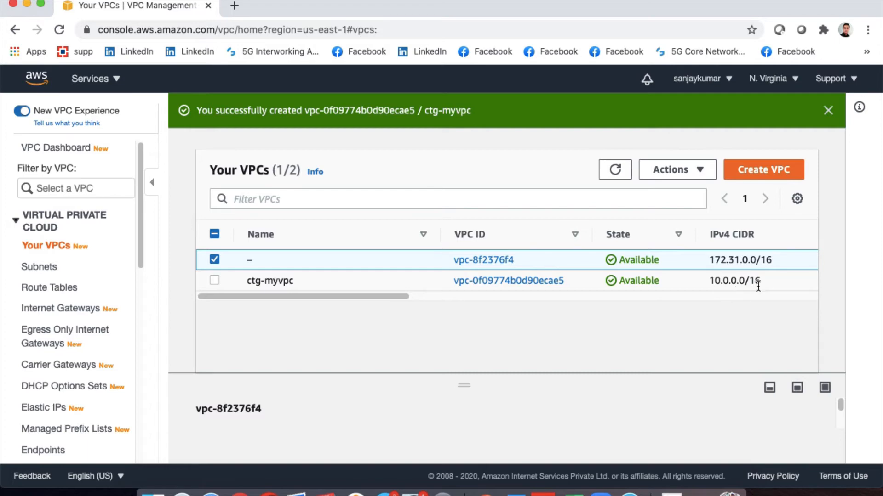
click(35, 272)
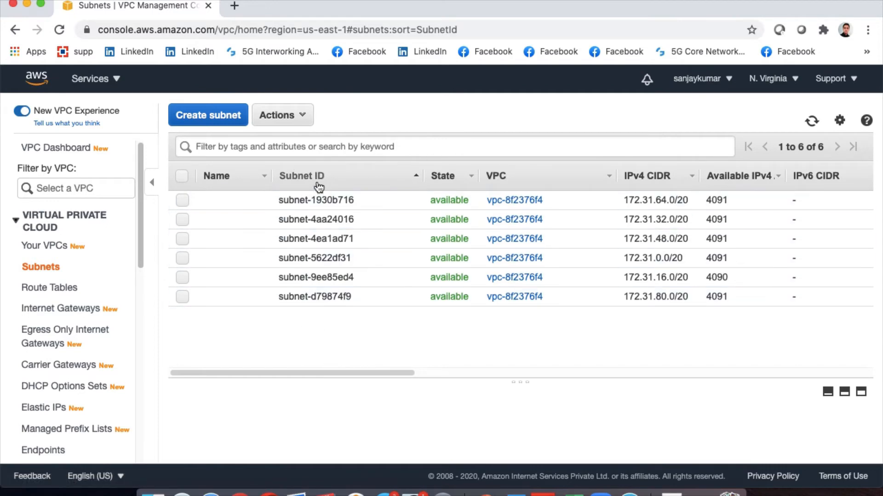
click(48, 290)
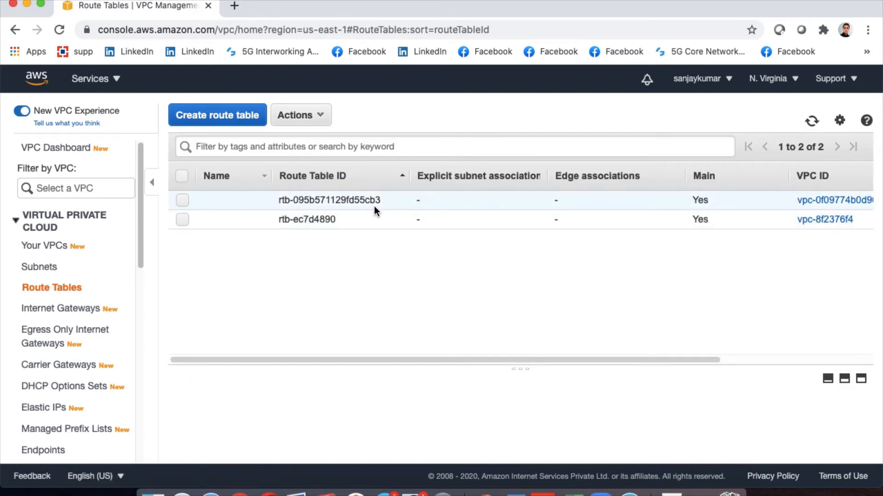
drag(617, 360, 747, 361)
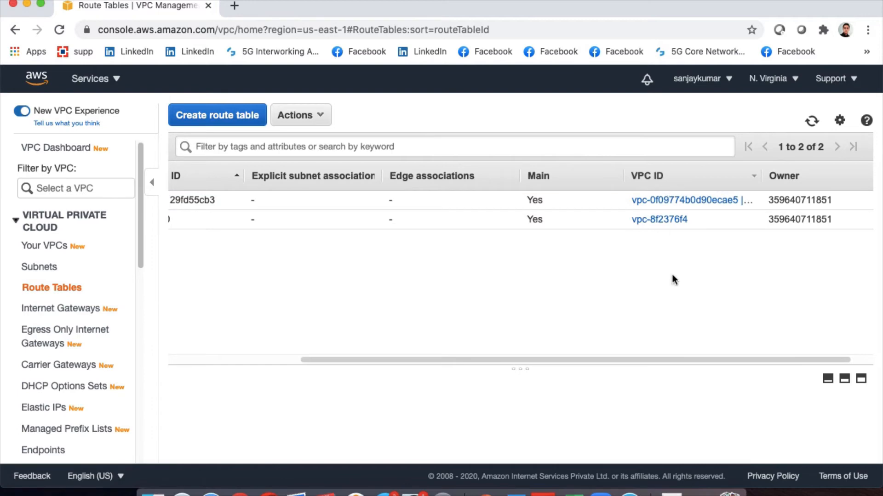
drag(475, 360, 294, 360)
Check the internet gateways, network ACLs and security groups for entries tied to the new VPC.
click(108, 313)
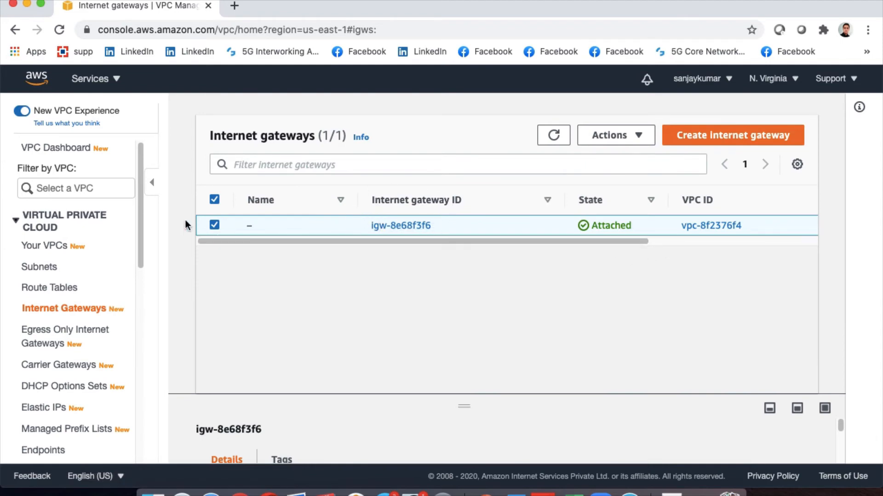
drag(138, 206, 129, 325)
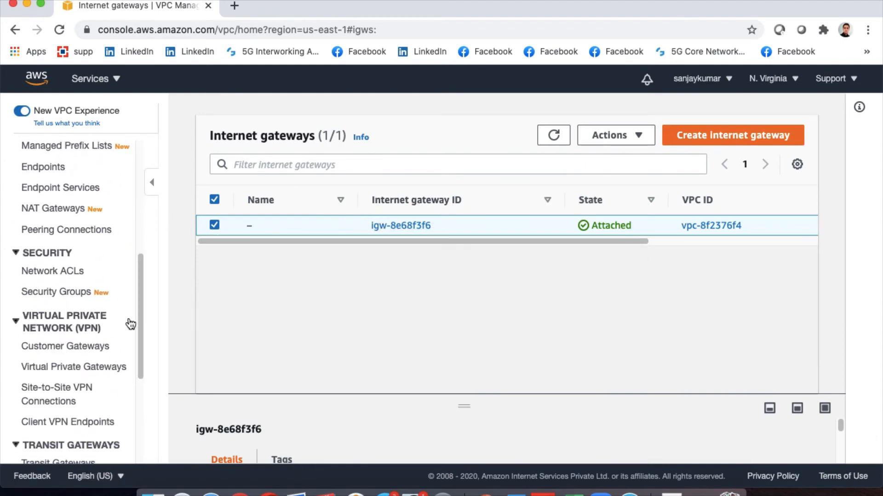
click(51, 272)
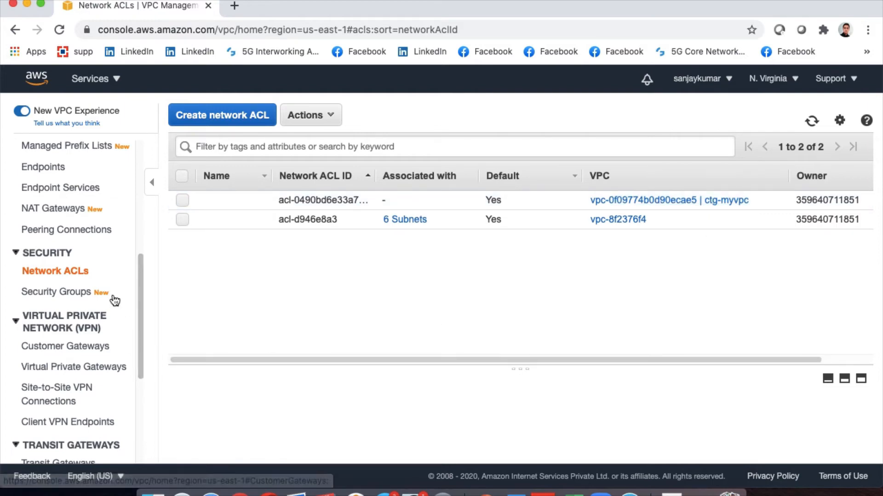
click(69, 295)
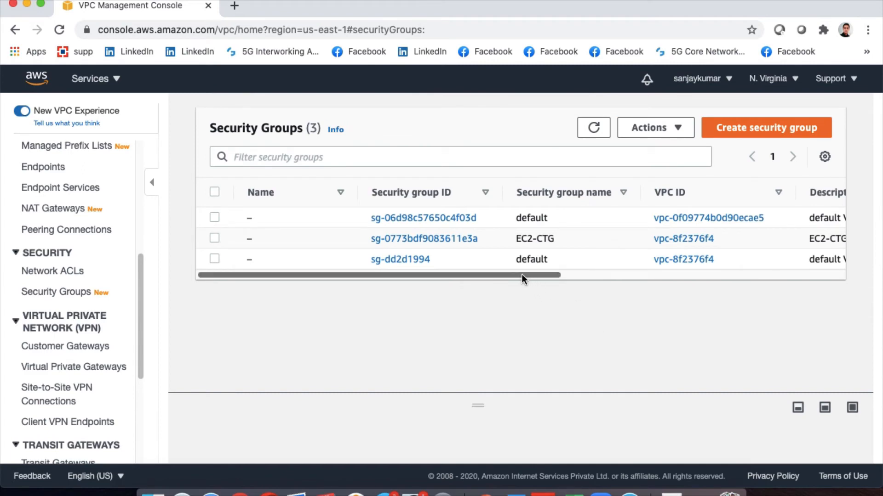
drag(522, 274, 621, 274)
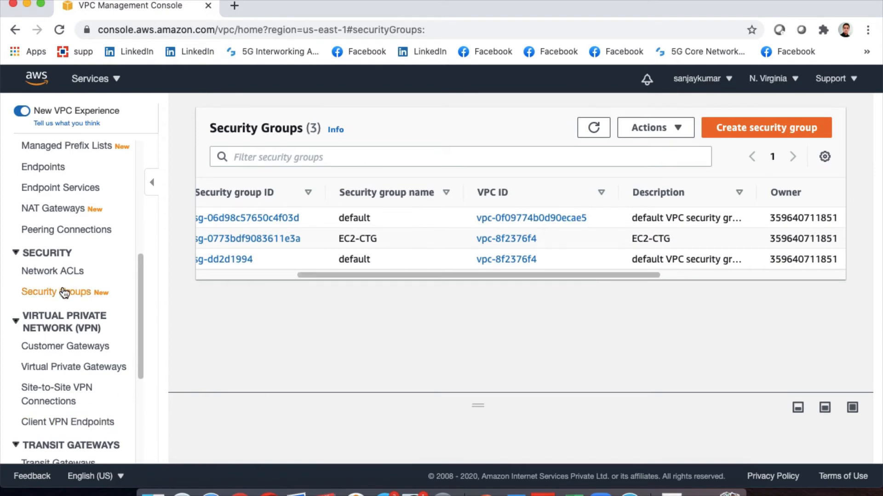
scroll(295, 276, left, 1)
drag(295, 275, 137, 206)
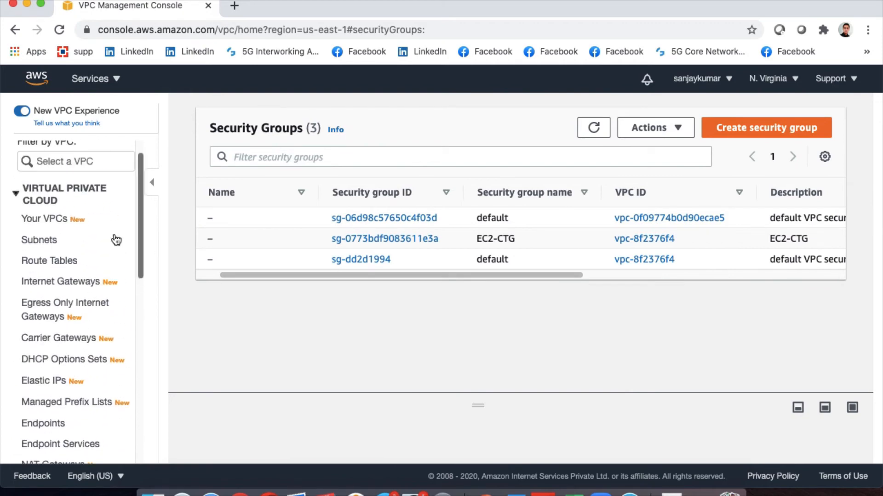
Start a new subnet with the name tag Subnet1.
click(40, 248)
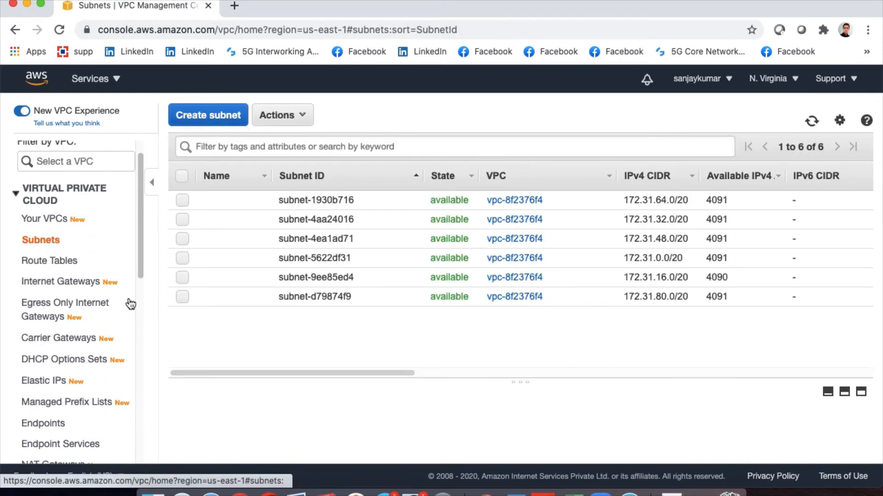
click(213, 115)
click(280, 213)
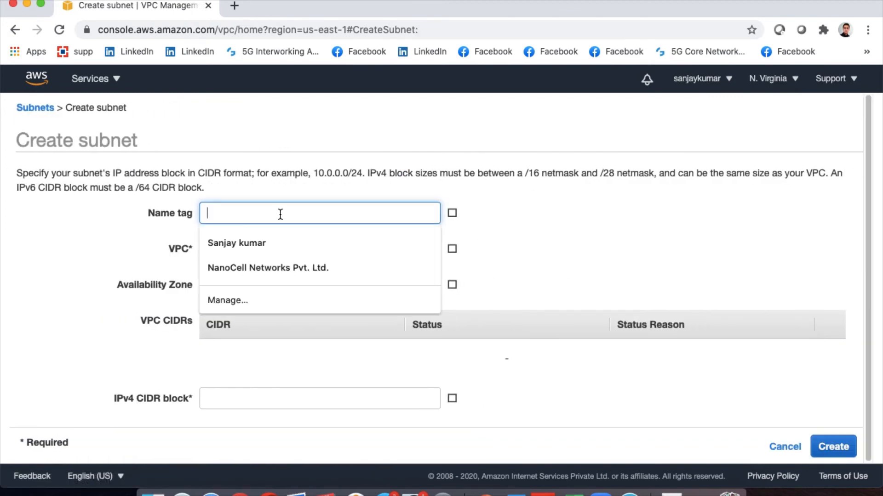
text(S)
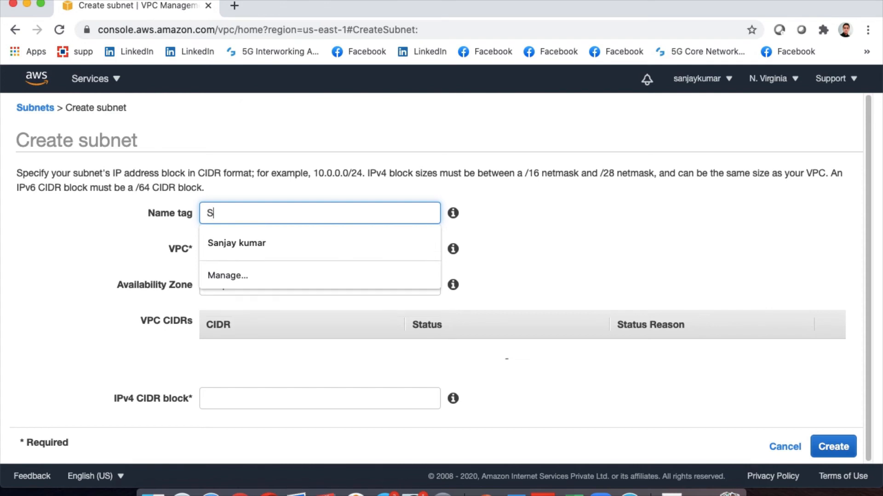
text(ubnet1)
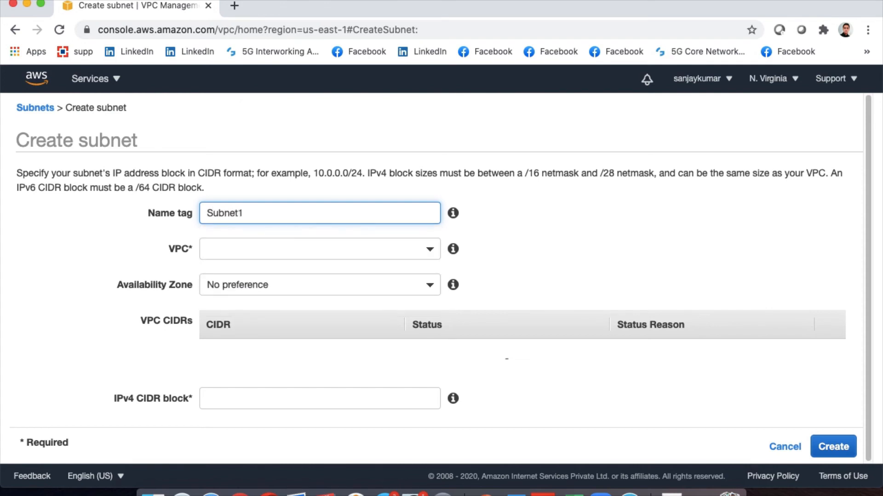
click(516, 219)
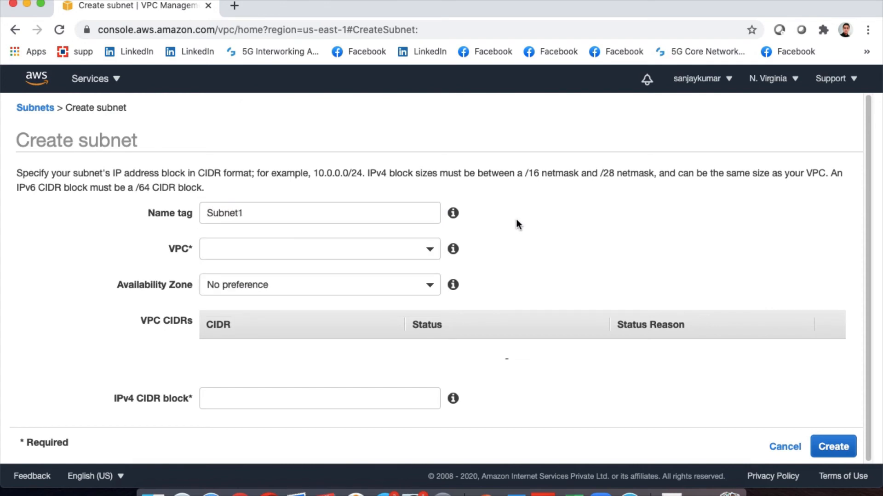
Assign the new subnet to the ctg-myvpc VPC and the us-east-1a Availability Zone.
click(374, 251)
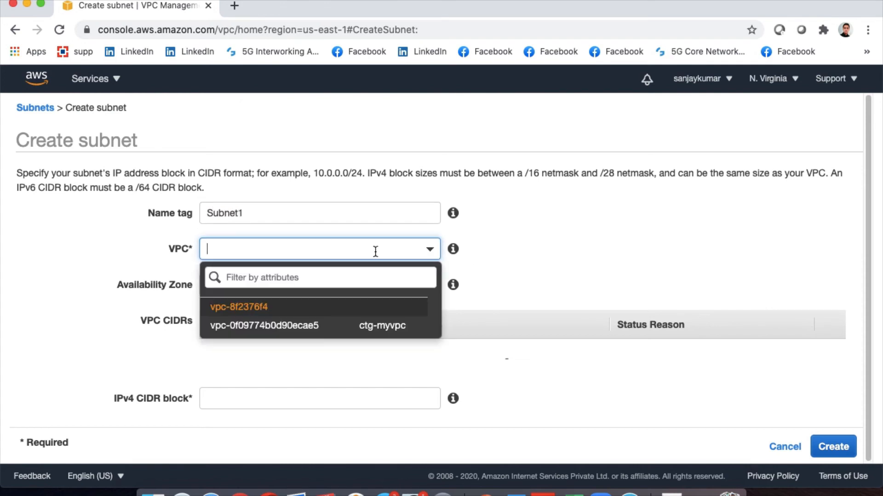
click(289, 325)
click(310, 286)
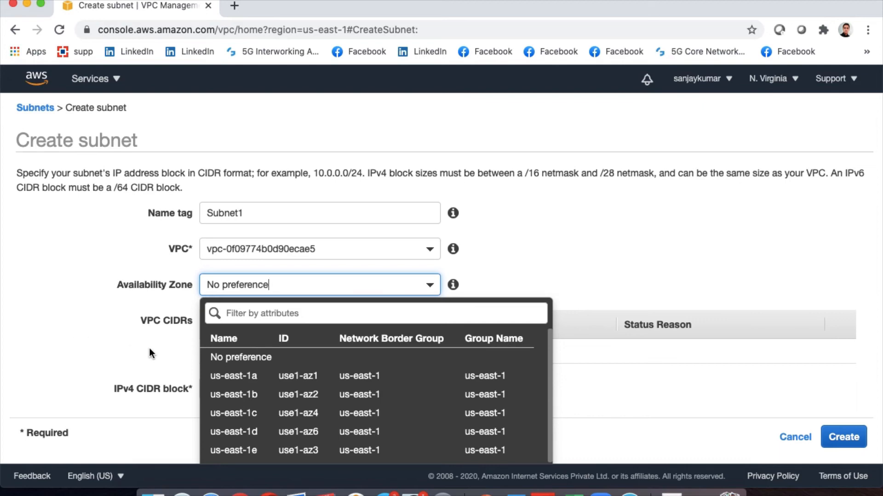
click(236, 376)
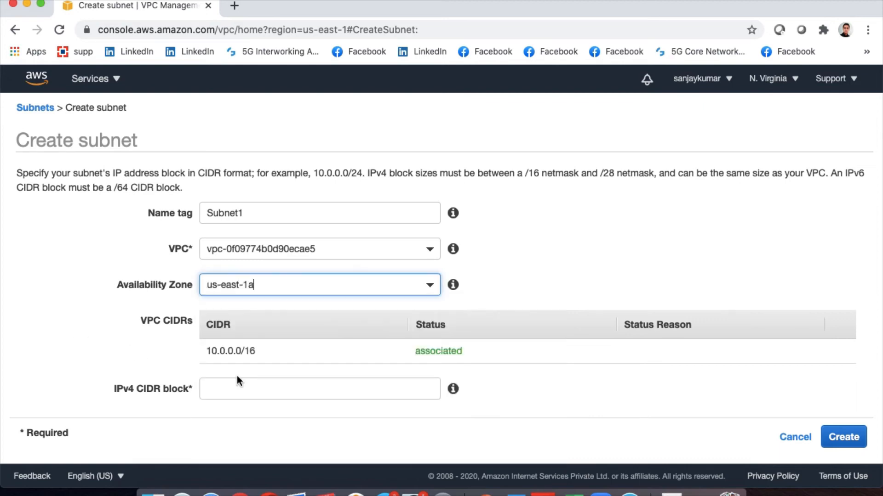
Set the subnet's IPv4 CIDR block to 10.0.1.0/24, create the subnet and return to the subnet list.
click(221, 392)
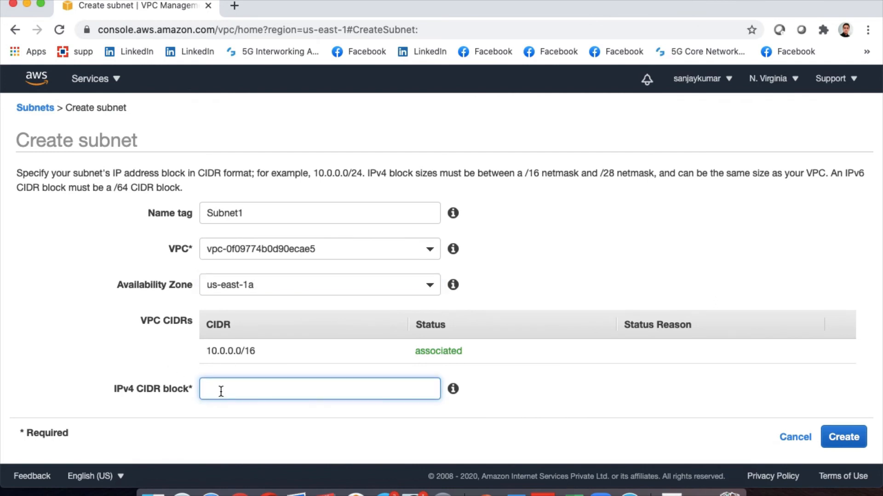
text(10.0.1.0/24)
drag(267, 392, 248, 391)
drag(244, 391, 203, 392)
click(255, 213)
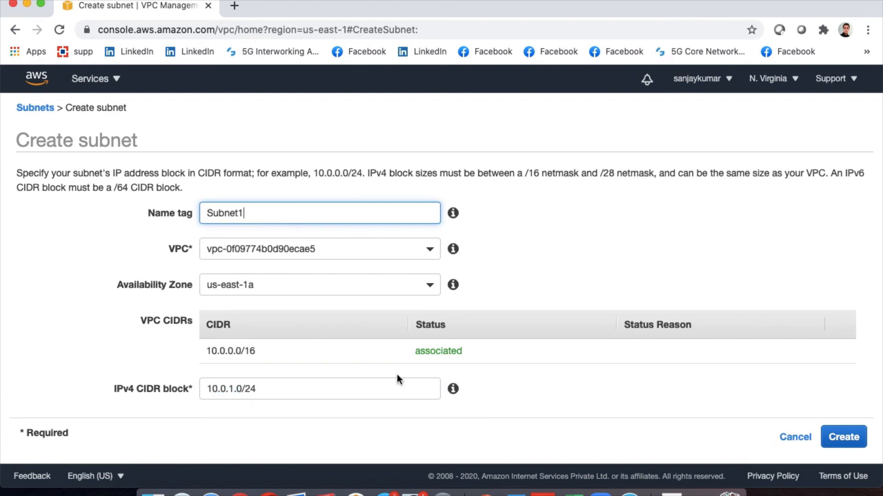
click(836, 439)
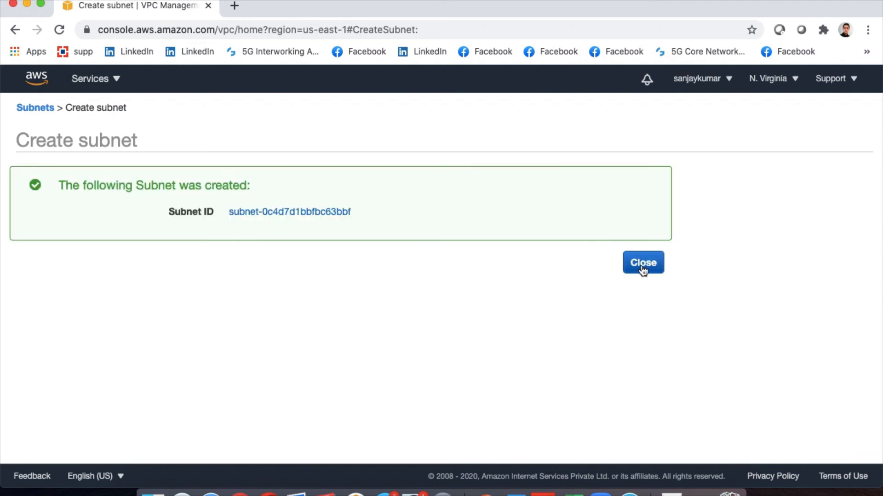
click(643, 266)
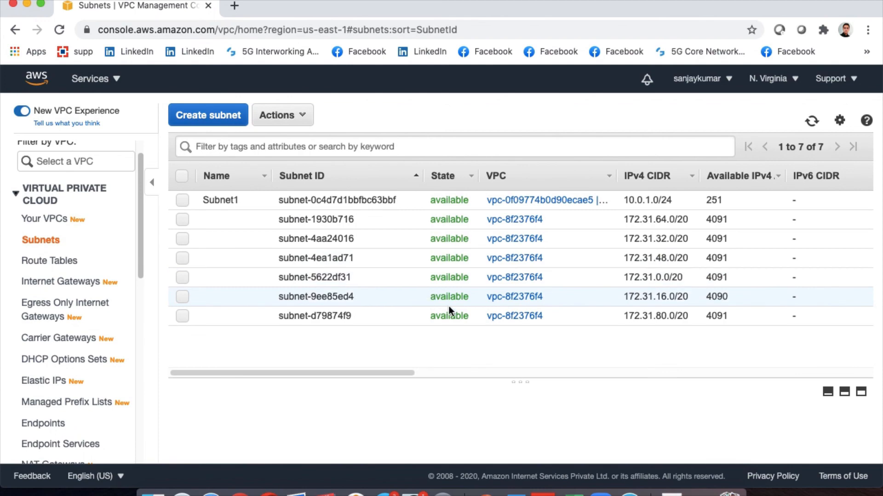